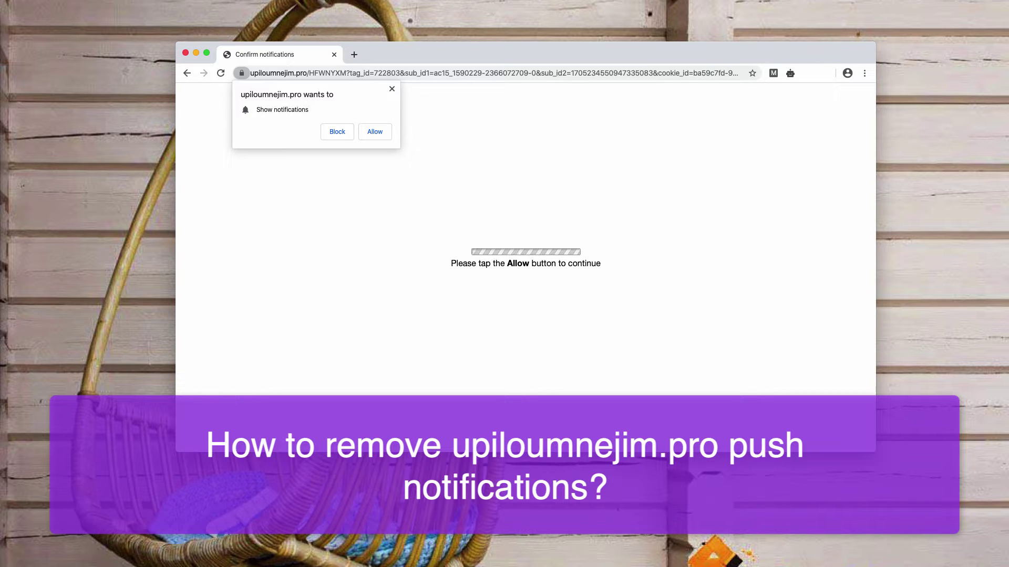
Inspect the suspicious site's full web address in the address bar.
left_click(263, 74)
left_click(263, 74)
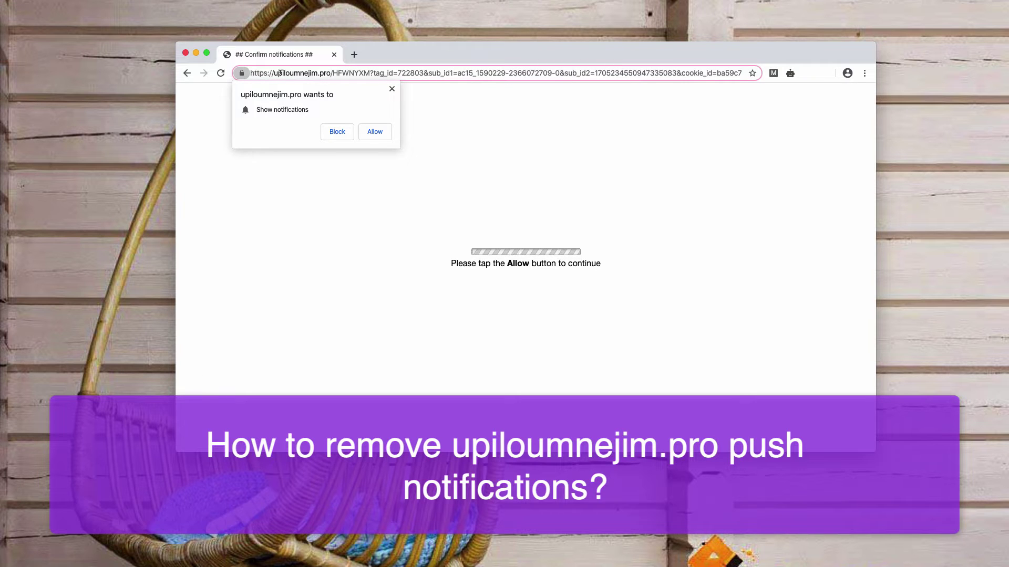
left_click_drag(278, 72, 331, 79)
left_click(312, 72)
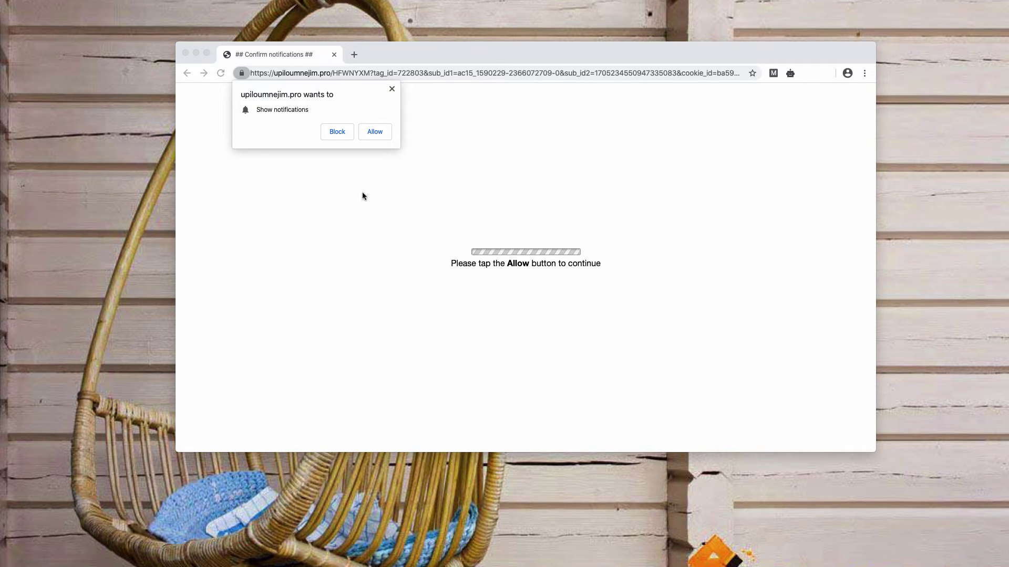
Dismiss the site's notification request and open Chrome Settings in a new tab.
left_click(379, 138)
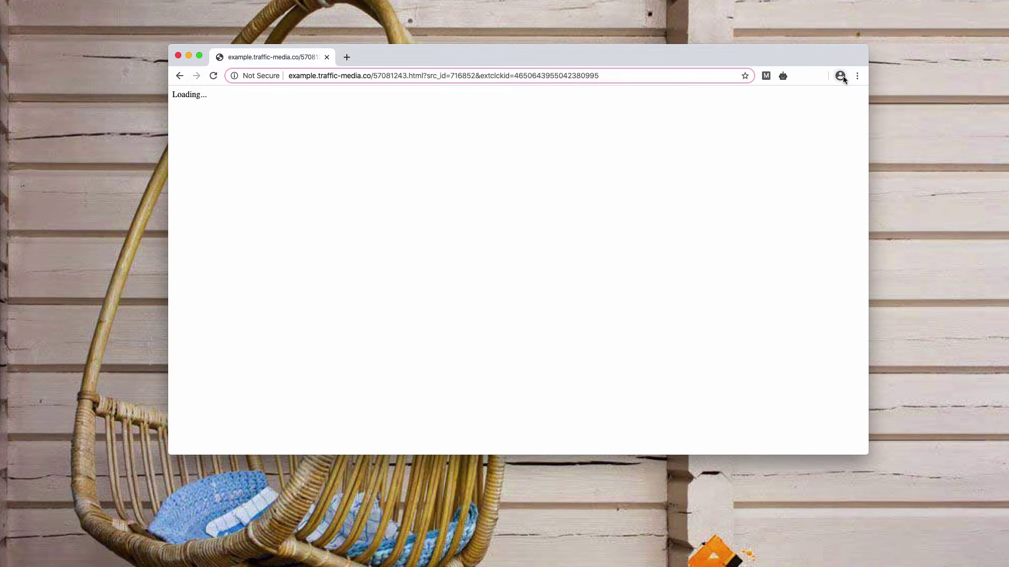
left_click(856, 76)
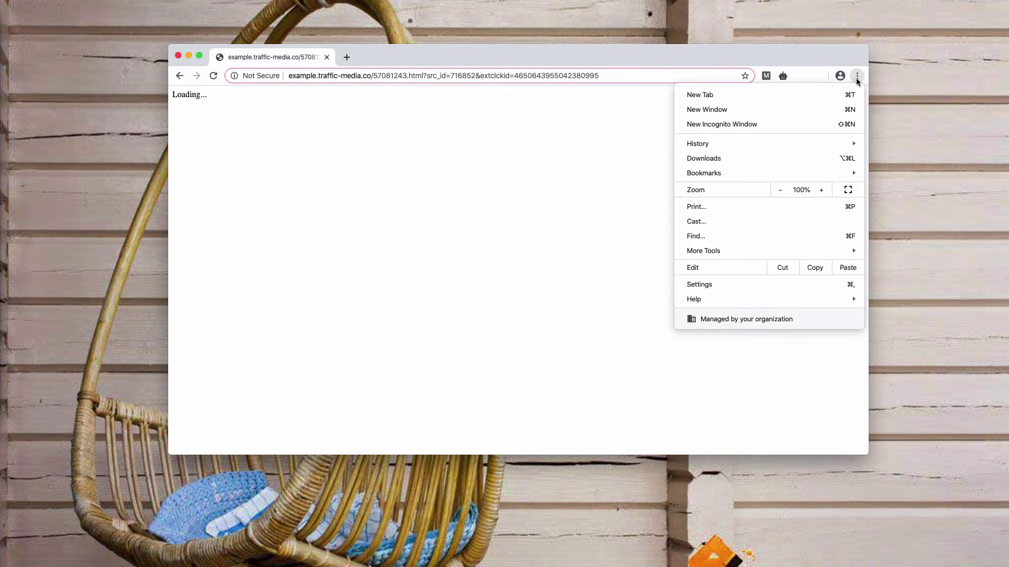
left_click(717, 284)
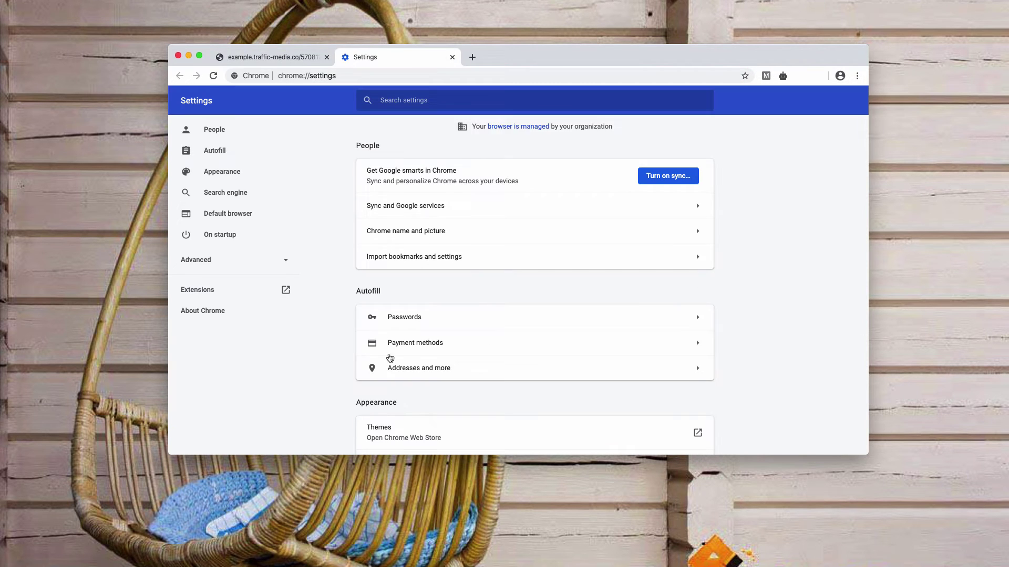
scroll(389, 359, "down", 1)
scroll(355, 361, "down", 3)
scroll(354, 360, "down", 3)
scroll(354, 360, "down", 2)
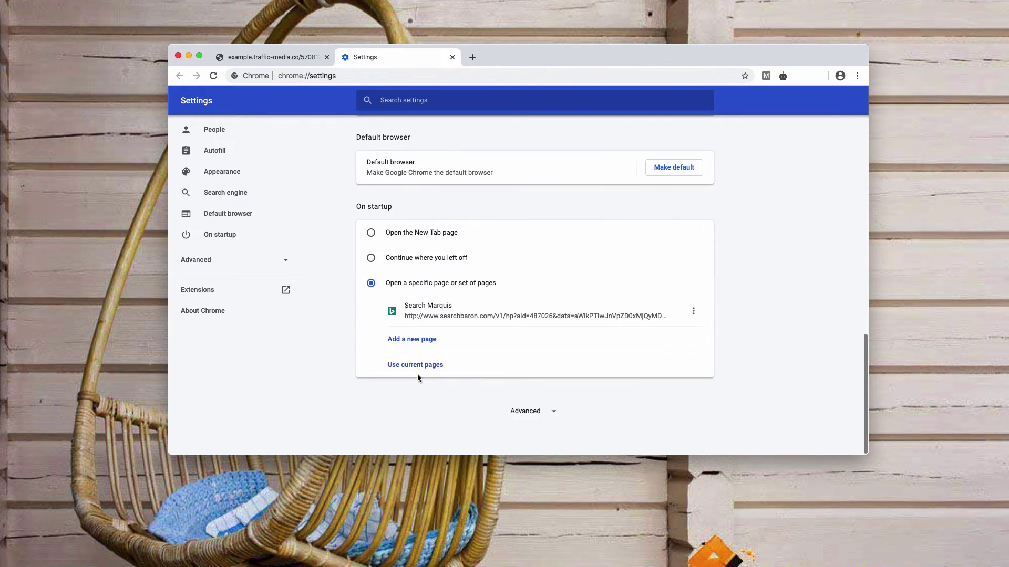
Under Advanced > Site Settings > Notifications, remove the upiloumnejim.pro entry.
left_click(527, 412)
scroll(525, 415, "down", 1)
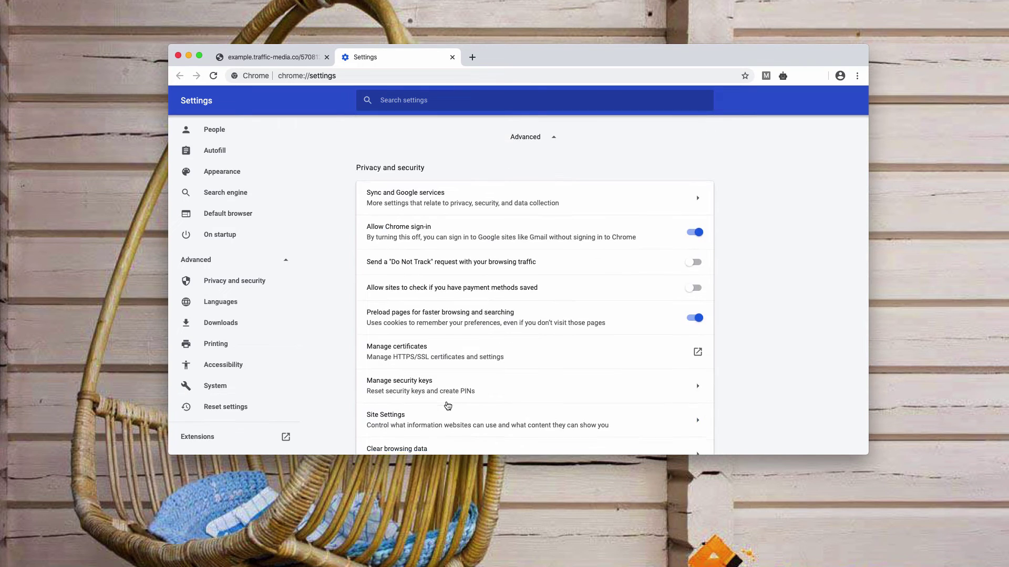
scroll(411, 395, "down", 1)
left_click(411, 394)
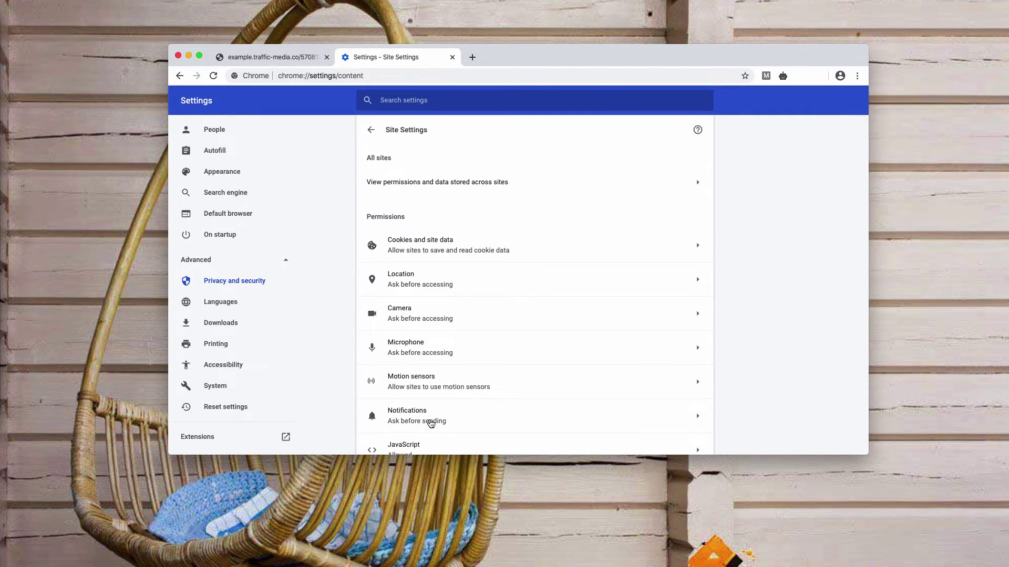
left_click(428, 419)
scroll(433, 417, "down", 1)
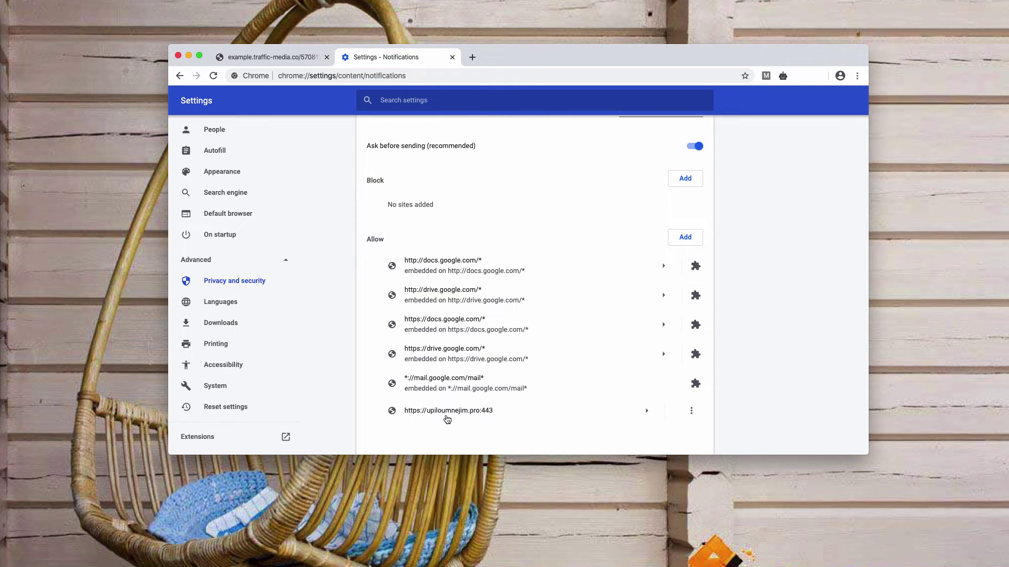
left_click(691, 411)
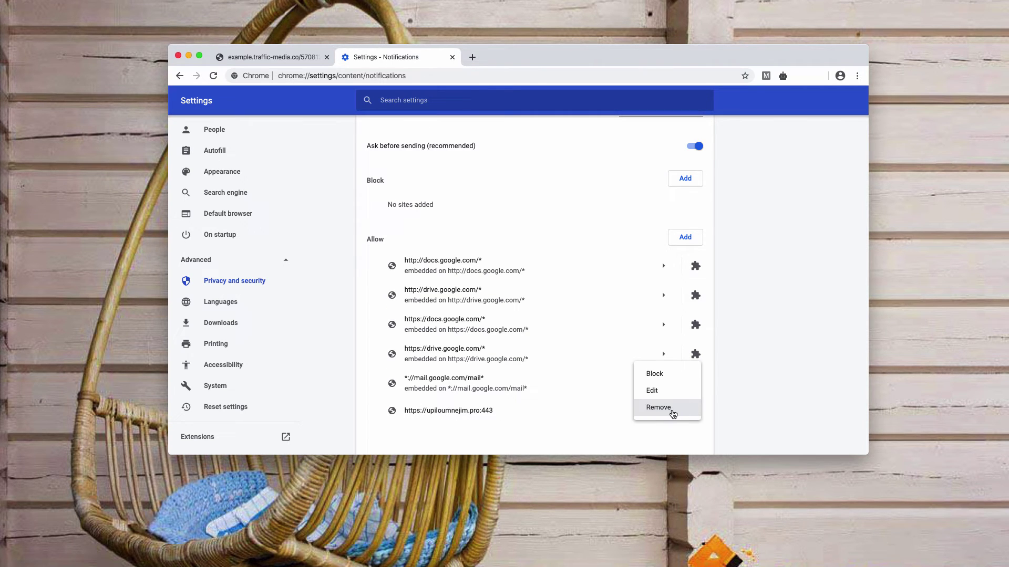
left_click(679, 409)
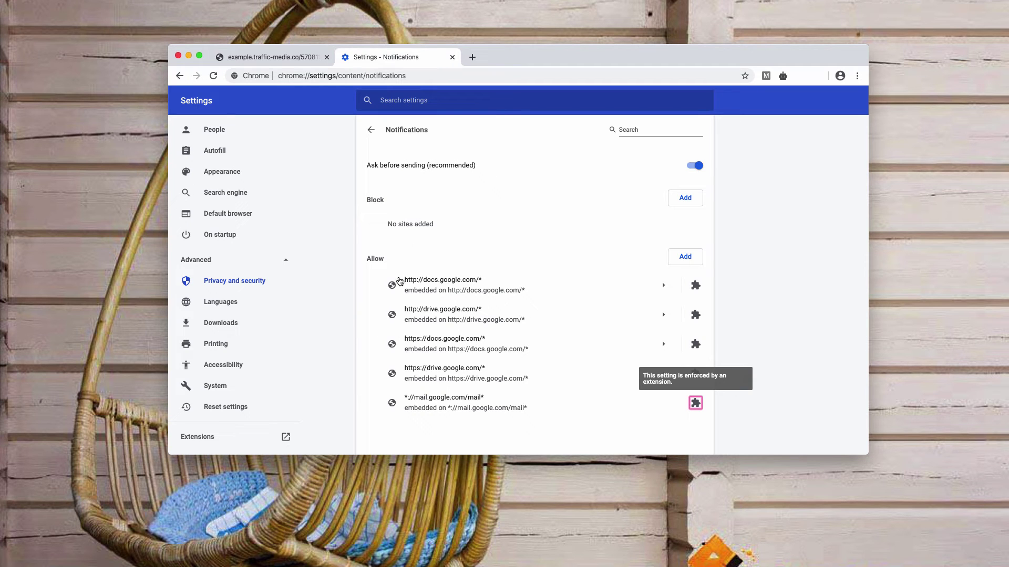
Go to combocleaner.com and check its domain in the address bar.
left_click(437, 75)
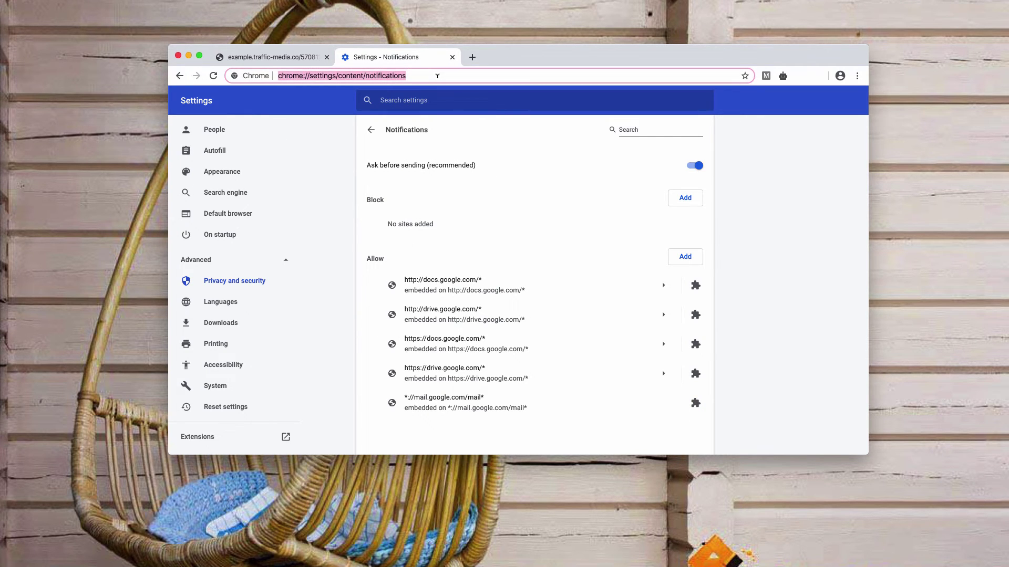
type("combocleaner.com")
key("Return")
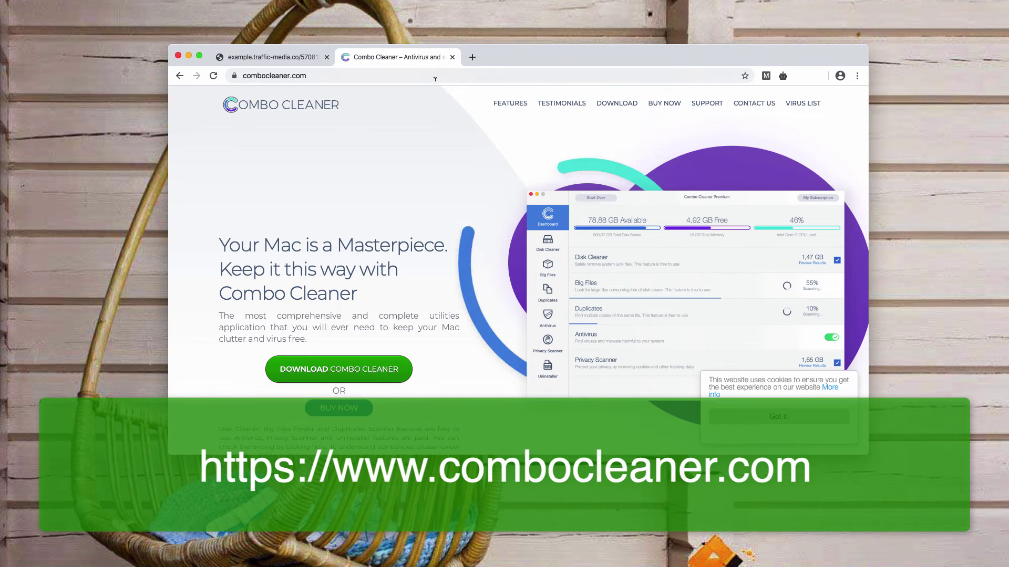
left_click(366, 76)
left_click(366, 75)
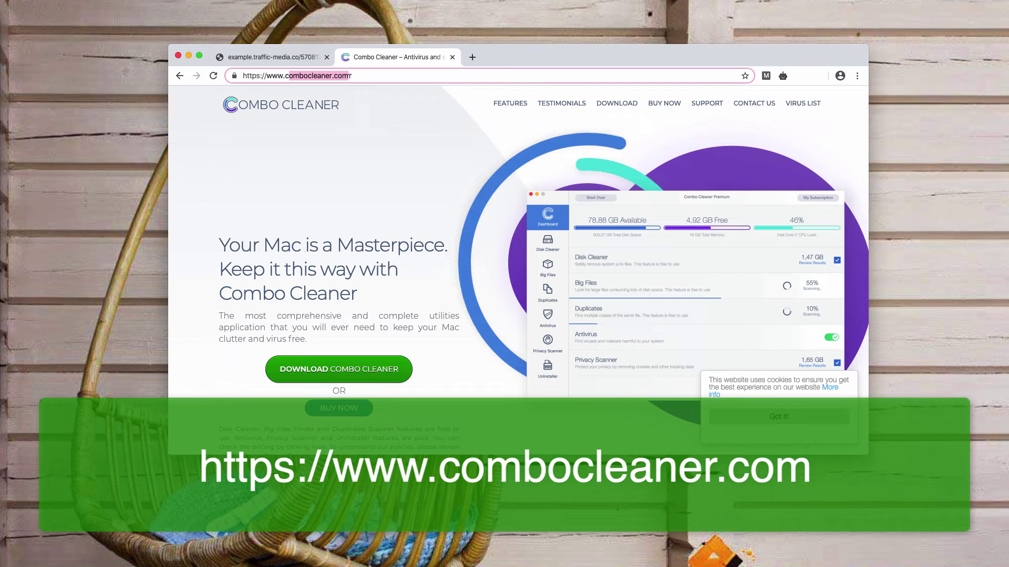
double_click(315, 76)
left_click(251, 269)
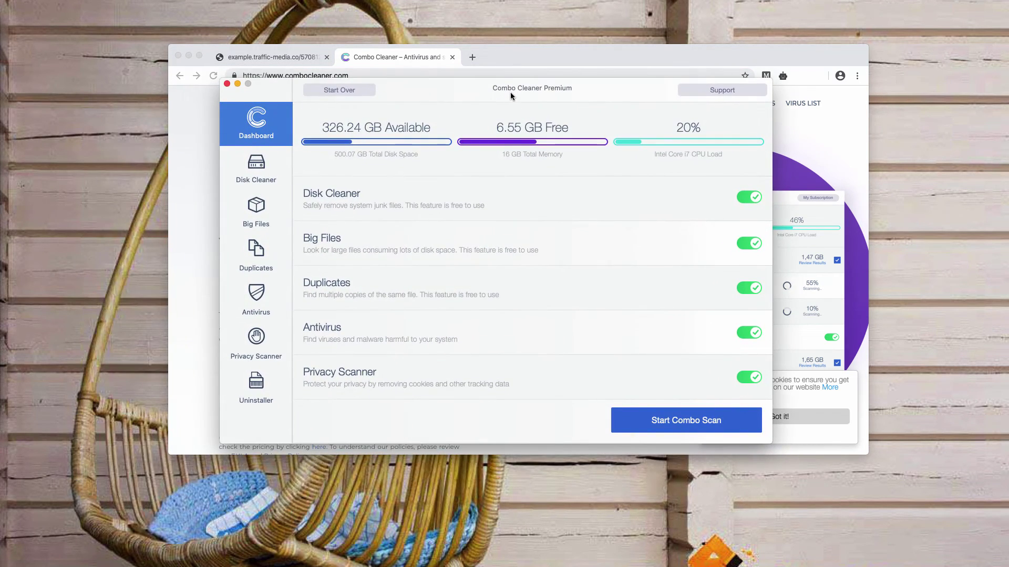
Start Combo Scan from the Combo Cleaner dashboard.
left_click(704, 430)
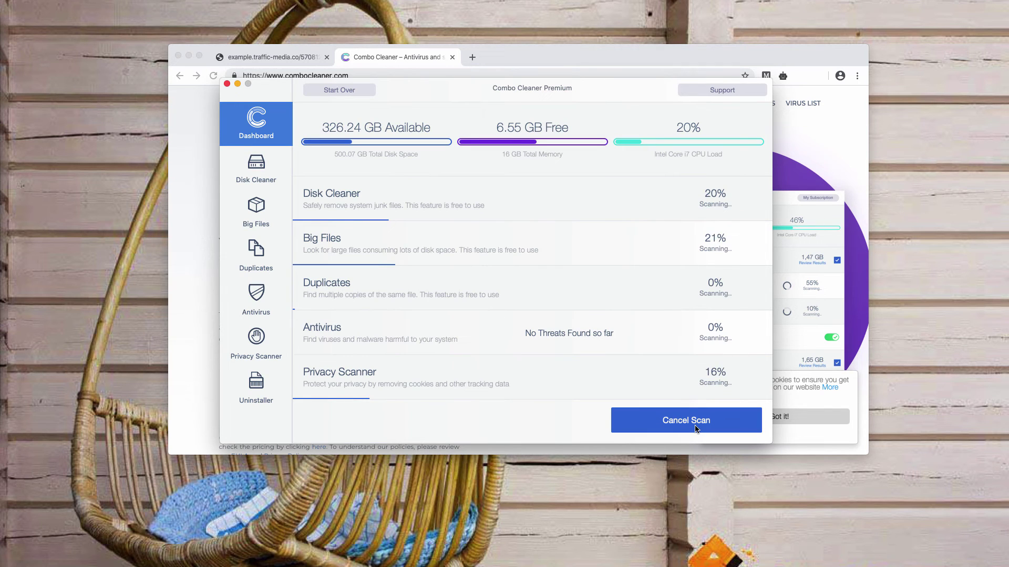